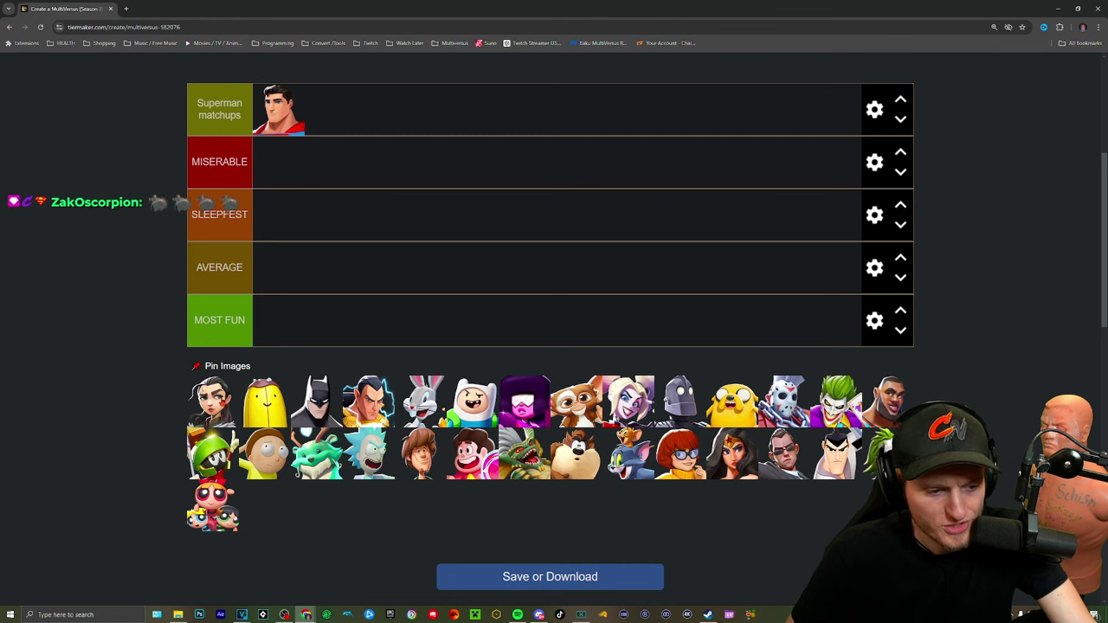
# - Place Lois in MISERABLE, the banana in MOST FUN, and Batman and Black Adam in SLEEPFEST
pyautogui.moveTo(212, 401)
pyautogui.mouseDown()
pyautogui.moveTo(270, 264)
pyautogui.moveTo(278, 162)
pyautogui.mouseUp()
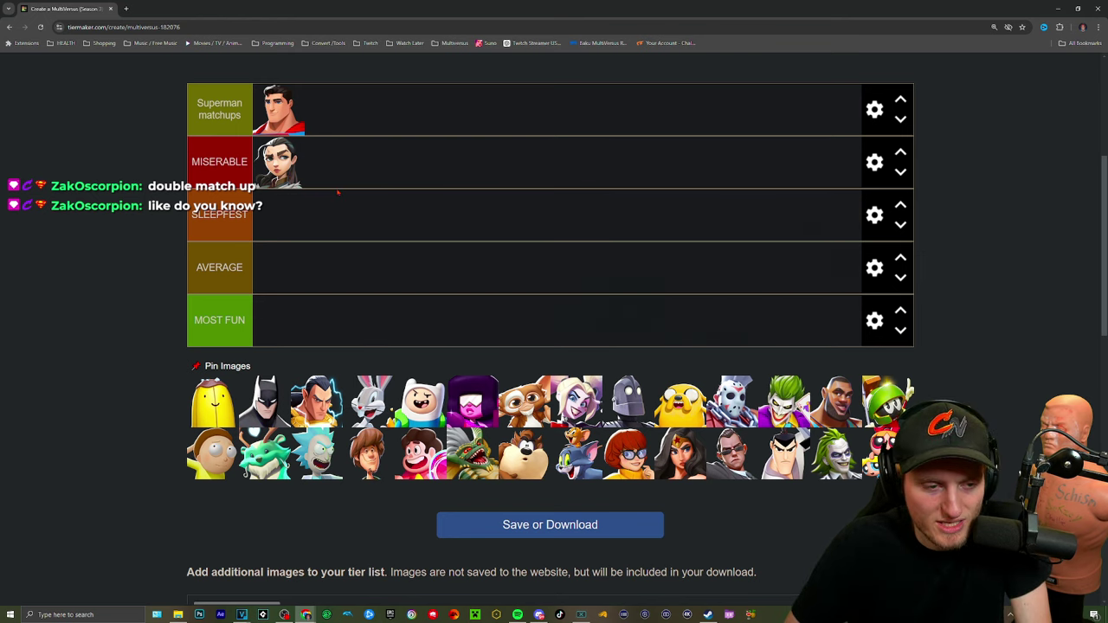
pyautogui.moveTo(213, 400); pyautogui.dragTo(278, 320)
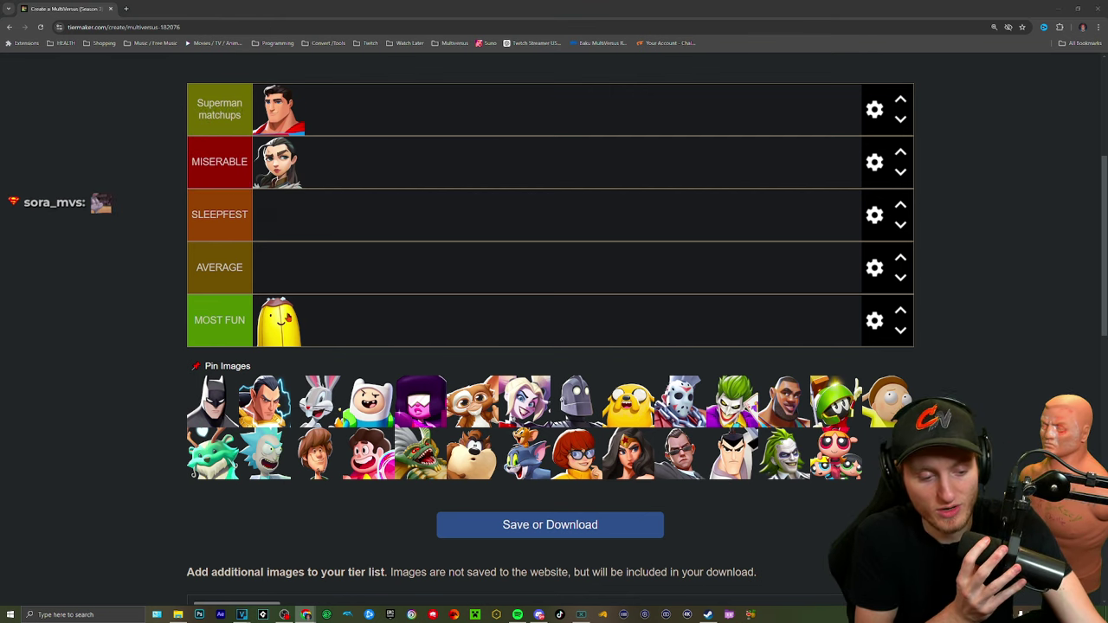
pyautogui.moveTo(212, 400)
pyautogui.mouseDown()
pyautogui.moveTo(277, 320)
pyautogui.moveTo(277, 216)
pyautogui.mouseUp()
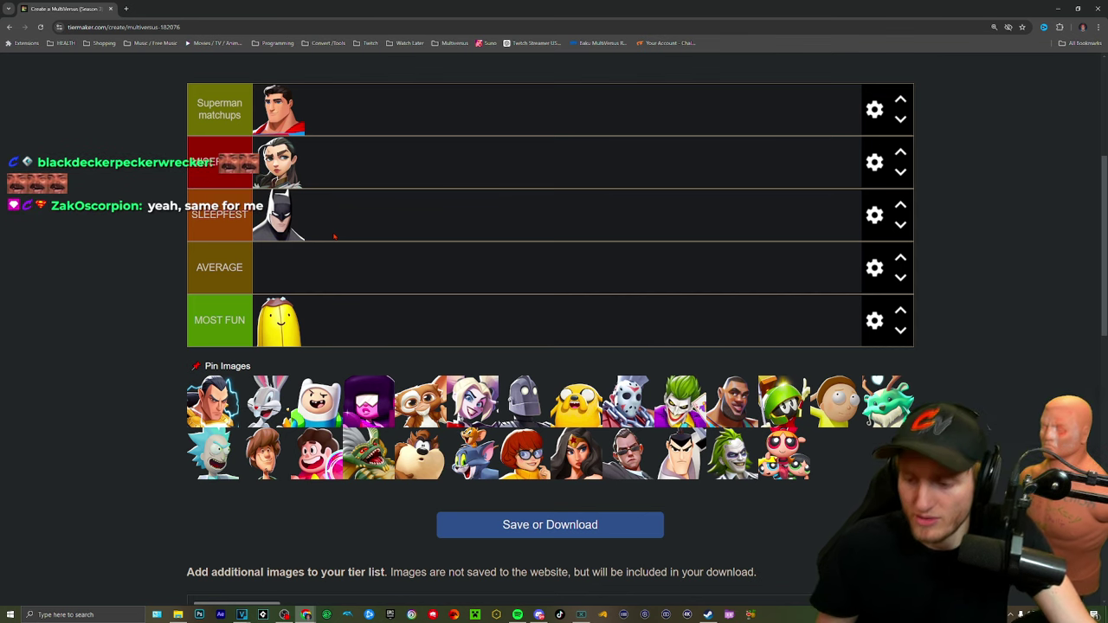
pyautogui.moveTo(333, 235); pyautogui.dragTo(355, 220)
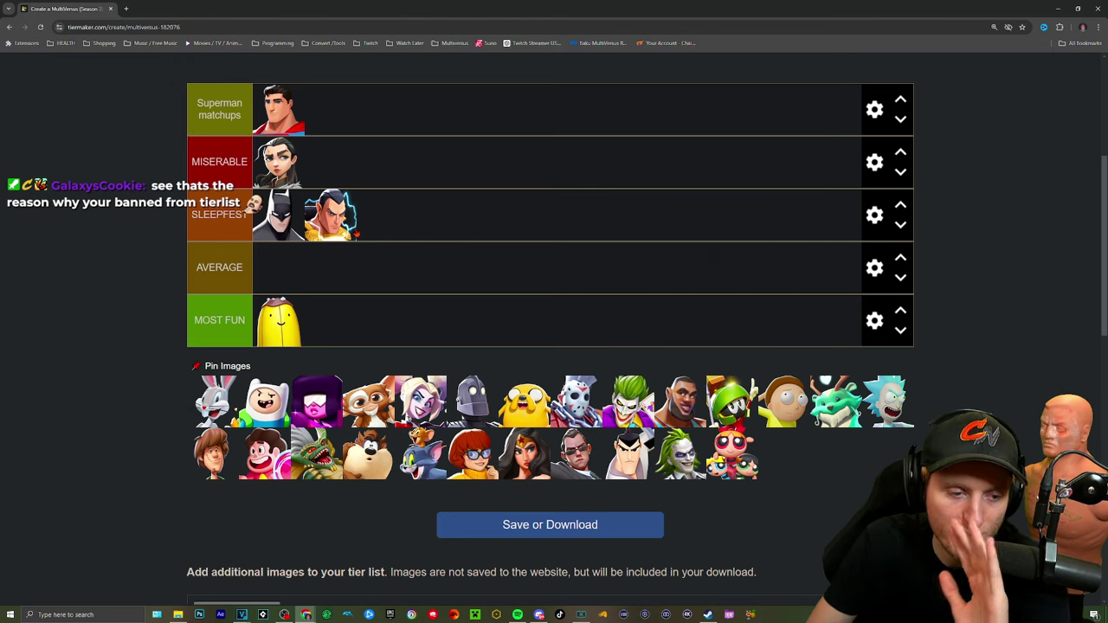
# - Add Bugs Bunny and then Finn to MISERABLE after Lois
pyautogui.moveTo(212, 401)
pyautogui.mouseDown()
pyautogui.moveTo(320, 177)
pyautogui.moveTo(310, 162)
pyautogui.mouseUp()
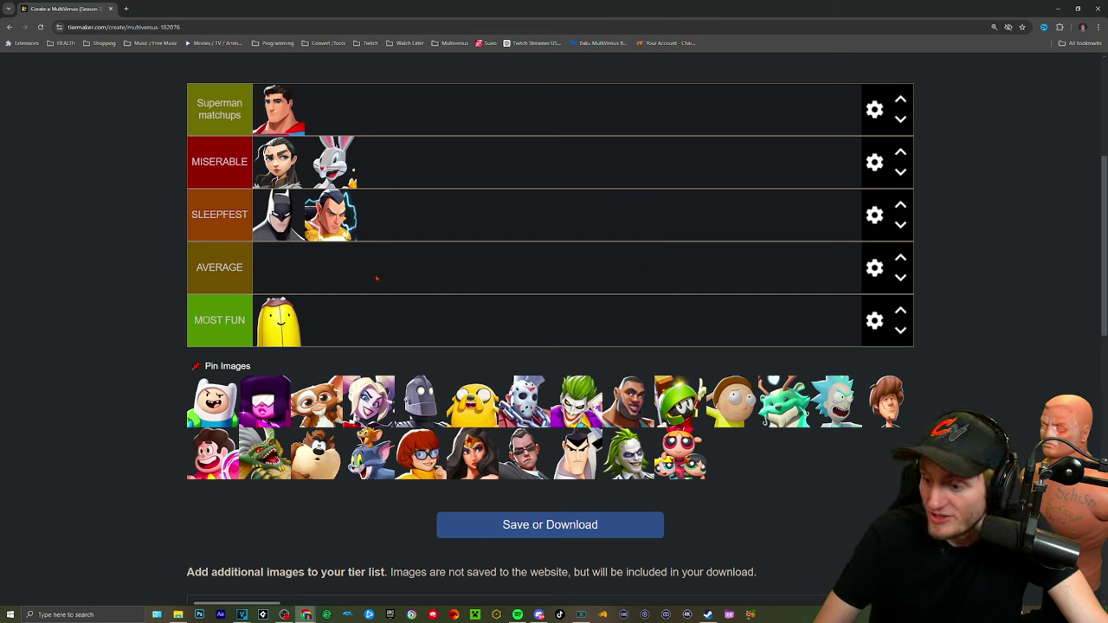
pyautogui.moveTo(212, 401); pyautogui.dragTo(405, 162)
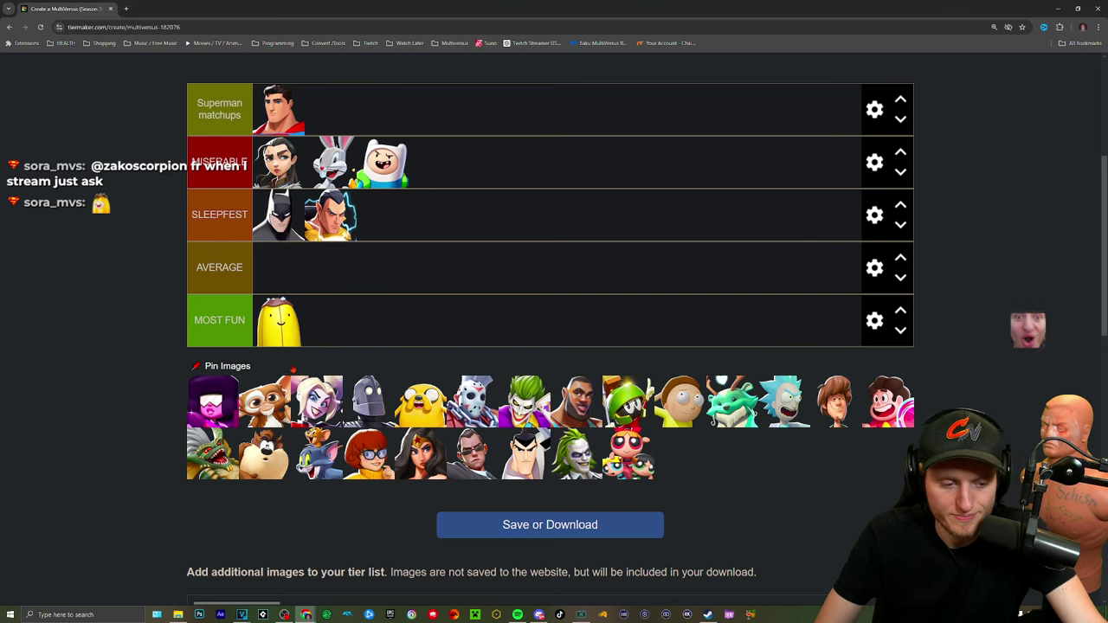
# - Rank Garnet in SLEEPFEST, Gizmo after Finn in MISERABLE, Harley Quinn in AVERAGE, and Iron Giant in MOST FUN
pyautogui.moveTo(213, 401); pyautogui.dragTo(382, 215)
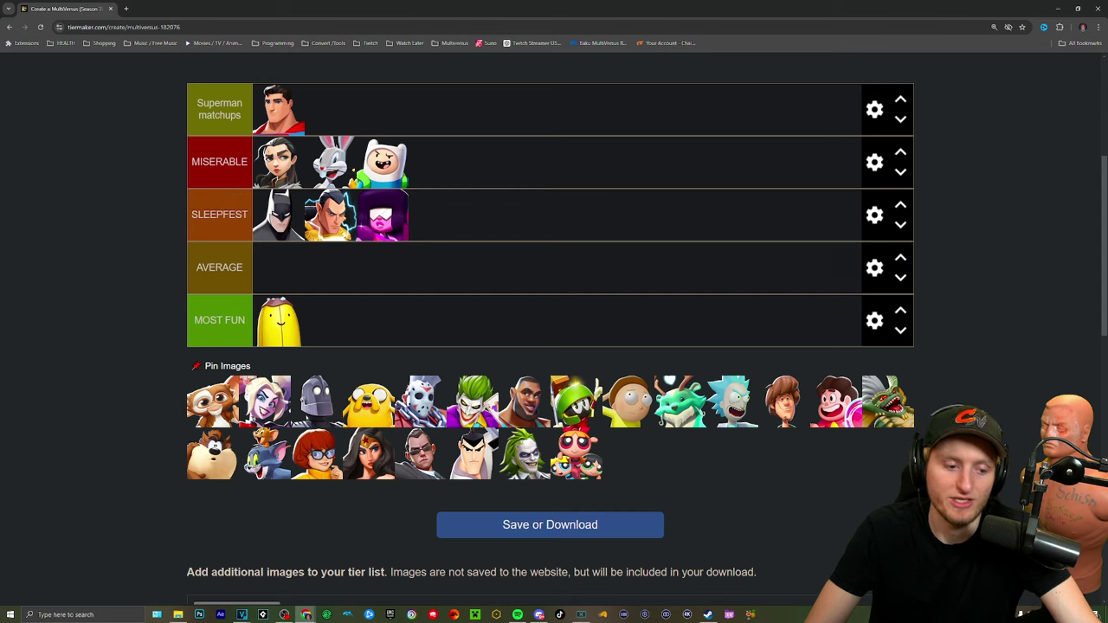
pyautogui.moveTo(212, 401); pyautogui.dragTo(433, 162)
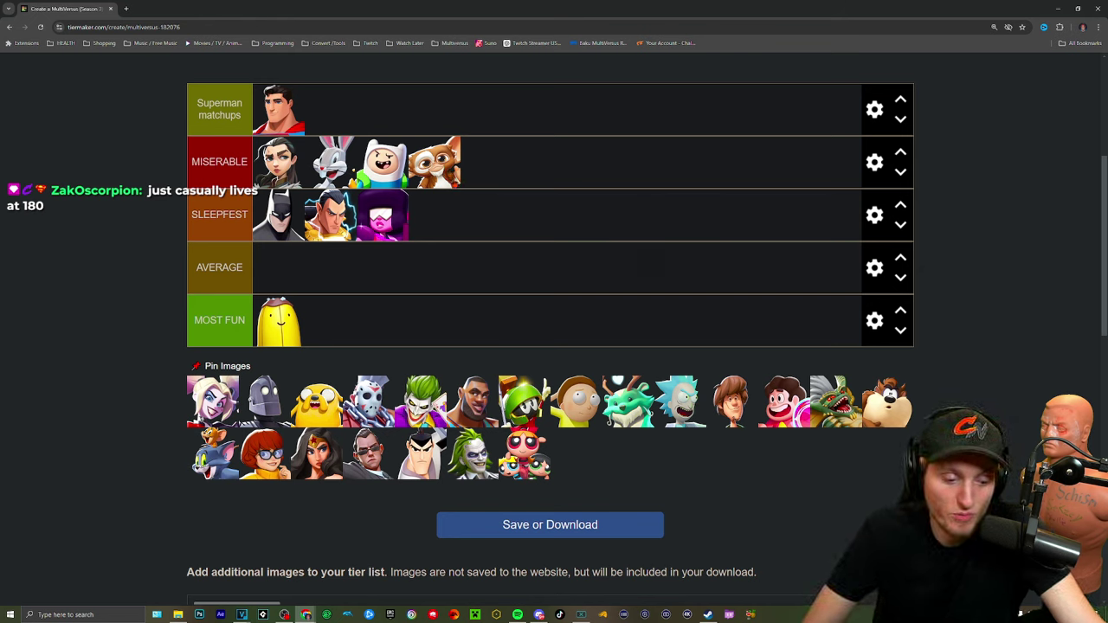
pyautogui.moveTo(212, 401); pyautogui.dragTo(281, 273)
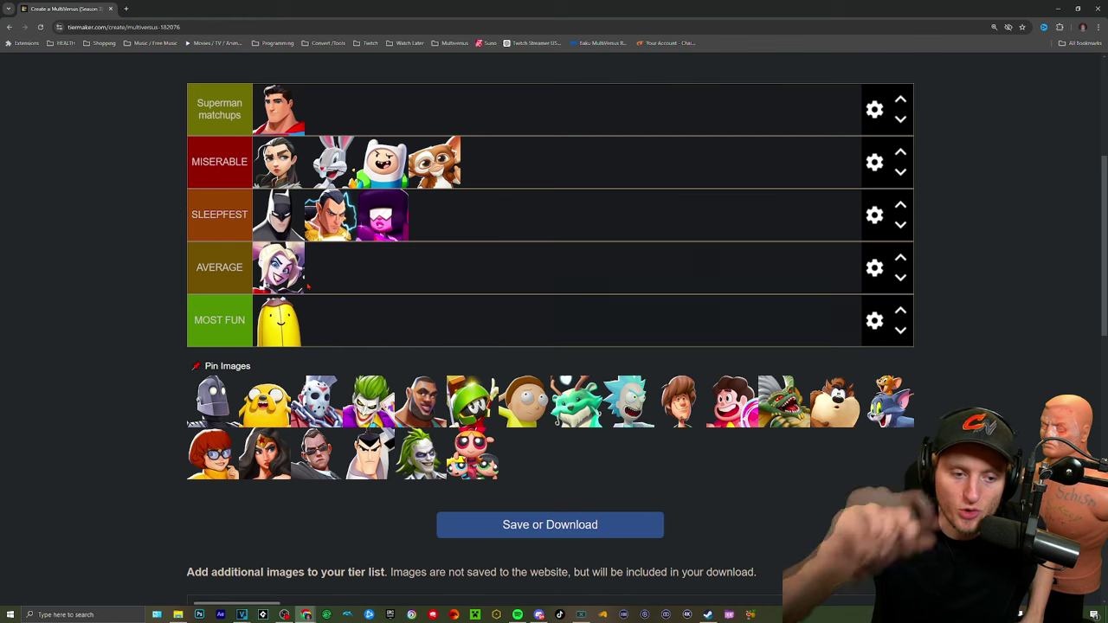
pyautogui.moveTo(212, 400)
pyautogui.mouseDown()
pyautogui.moveTo(387, 320)
pyautogui.moveTo(330, 320)
pyautogui.mouseUp()
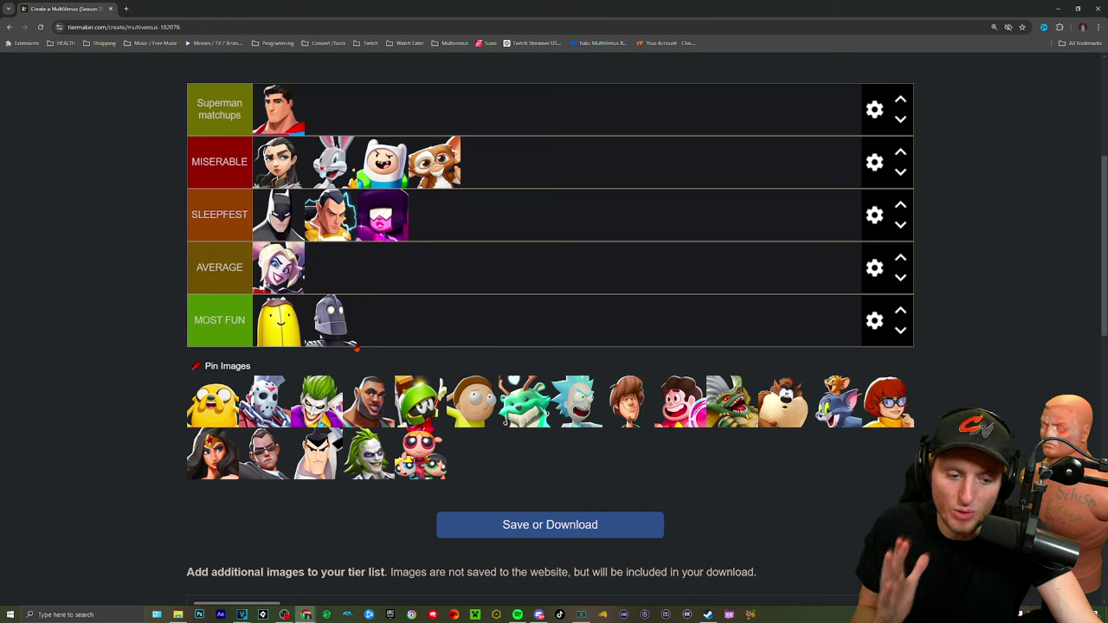
# - Add Jake and the Joker to AVERAGE with Joker first, Jason to MOST FUN, and LeBron to SLEEPFEST
pyautogui.moveTo(212, 401); pyautogui.dragTo(330, 268)
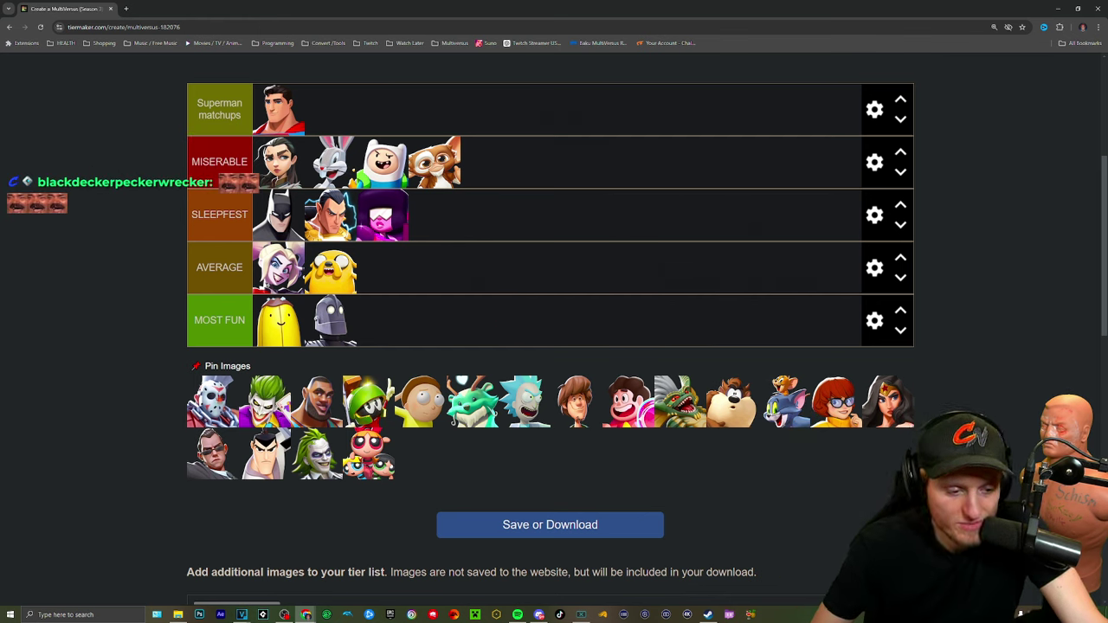
pyautogui.moveTo(216, 393)
pyautogui.mouseDown()
pyautogui.moveTo(381, 320)
pyautogui.moveTo(286, 322)
pyautogui.mouseUp()
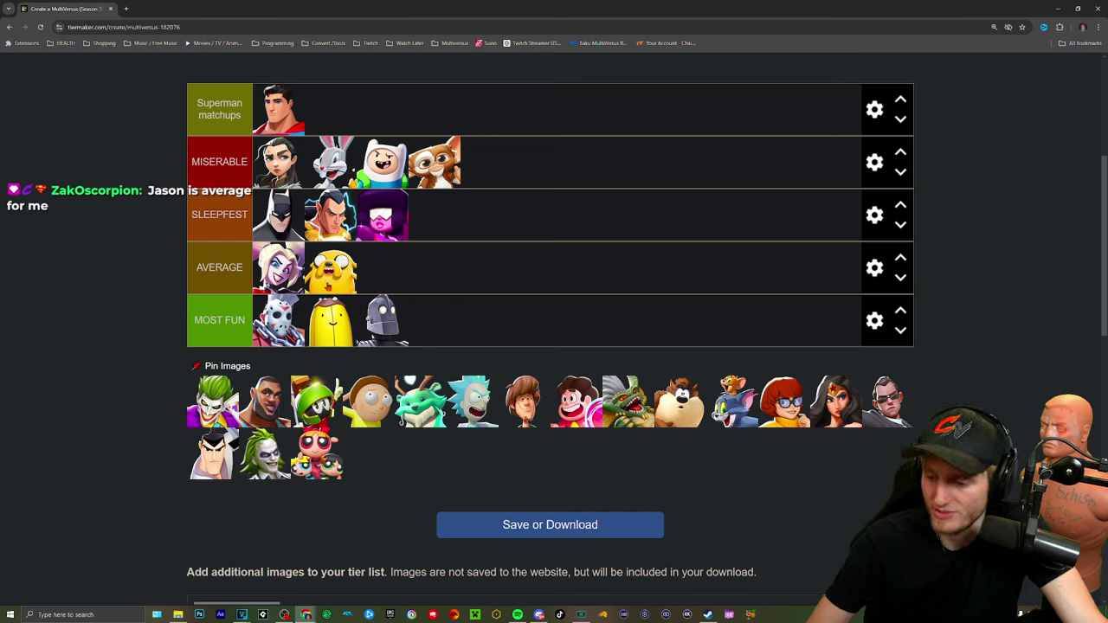
pyautogui.moveTo(213, 402); pyautogui.dragTo(382, 268)
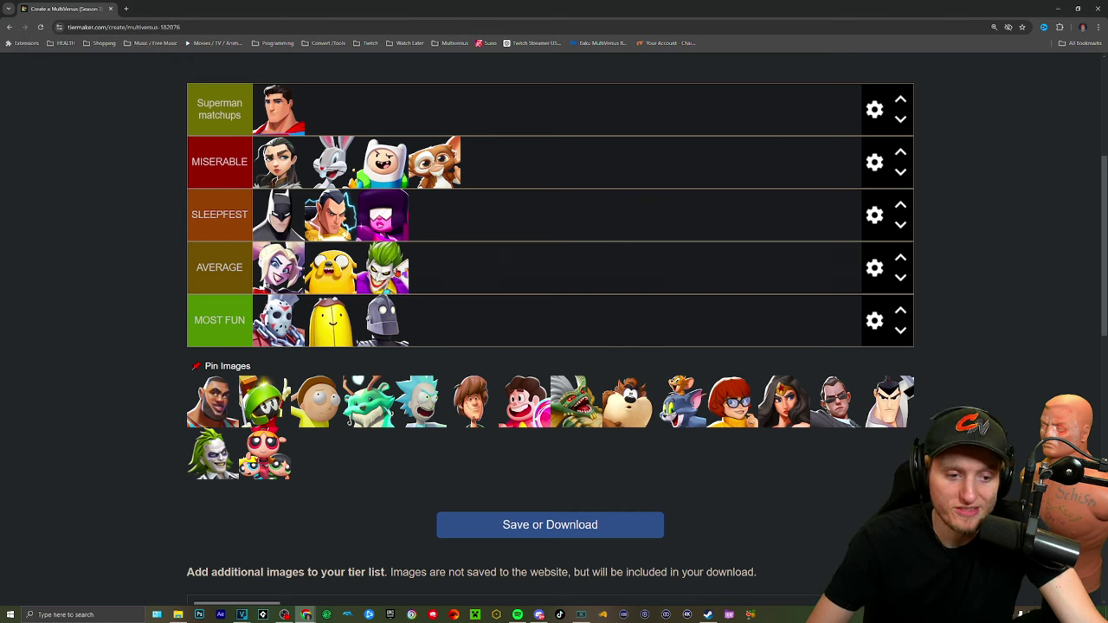
pyautogui.moveTo(373, 277); pyautogui.dragTo(277, 270)
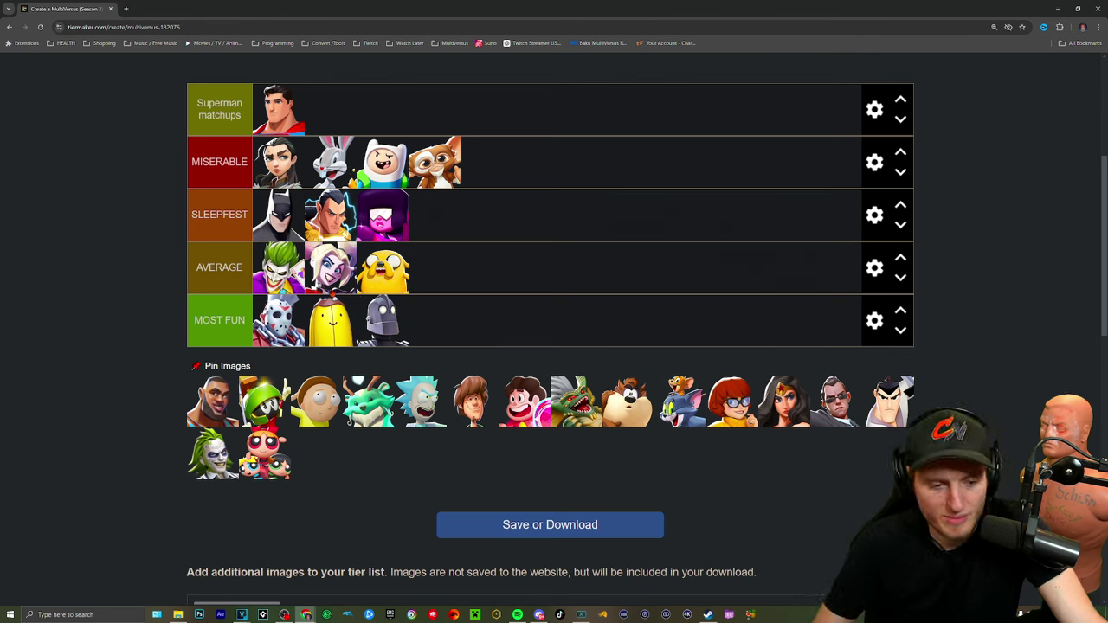
pyautogui.moveTo(212, 401)
pyautogui.mouseDown()
pyautogui.moveTo(418, 278)
pyautogui.moveTo(433, 216)
pyautogui.mouseUp()
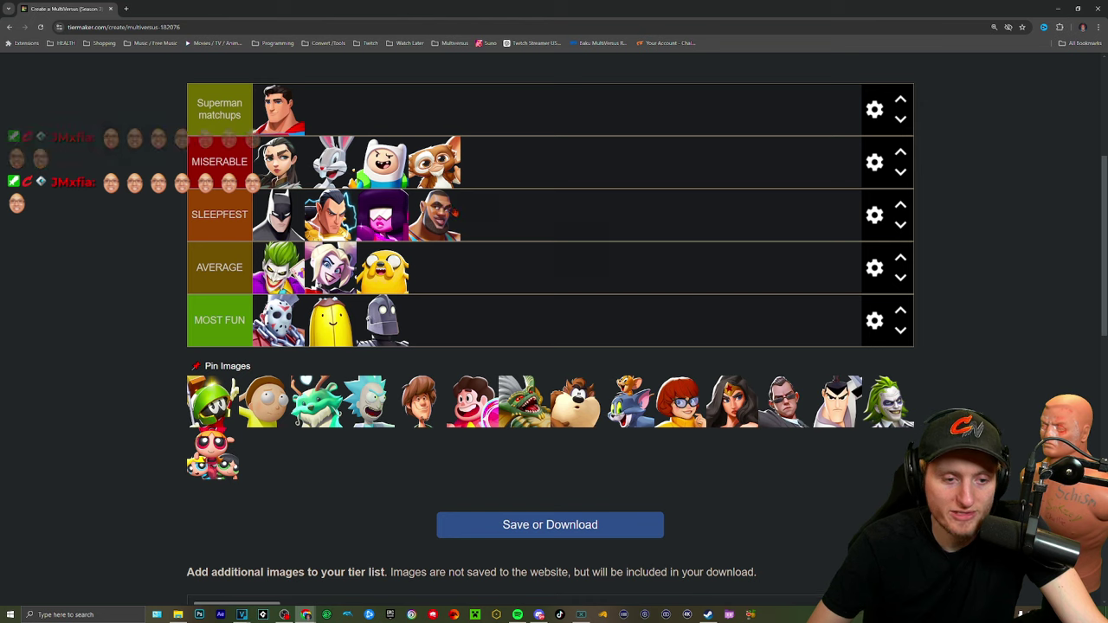
# - Add Marvin the Martian, Morty and the green dragon Reindog to the MISERABLE tier
pyautogui.moveTo(212, 401); pyautogui.dragTo(485, 162)
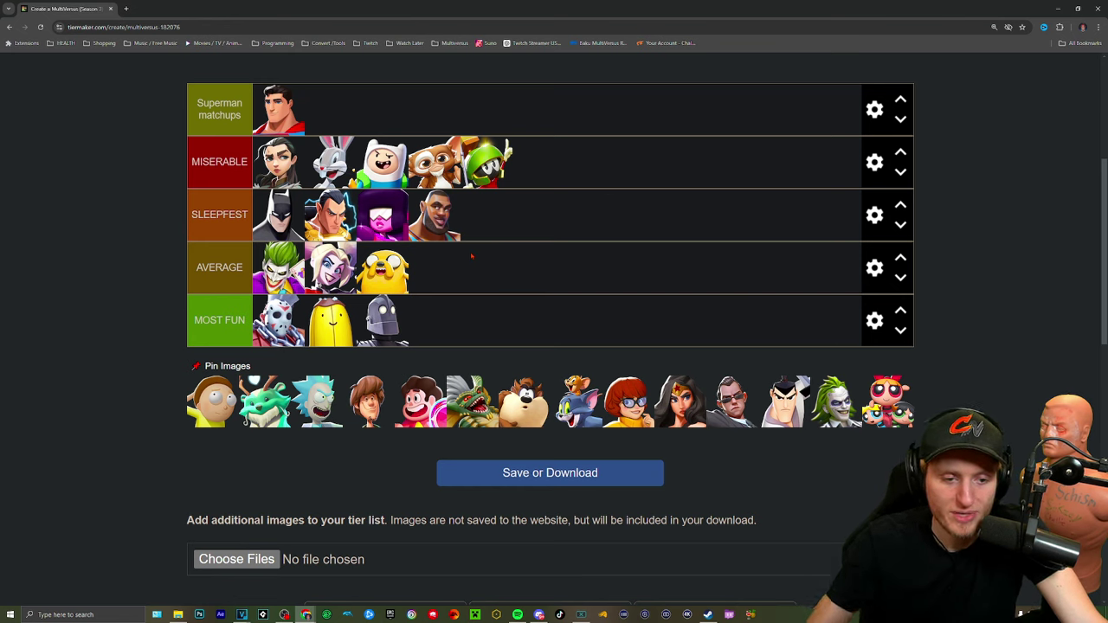
pyautogui.moveTo(212, 401); pyautogui.dragTo(537, 162)
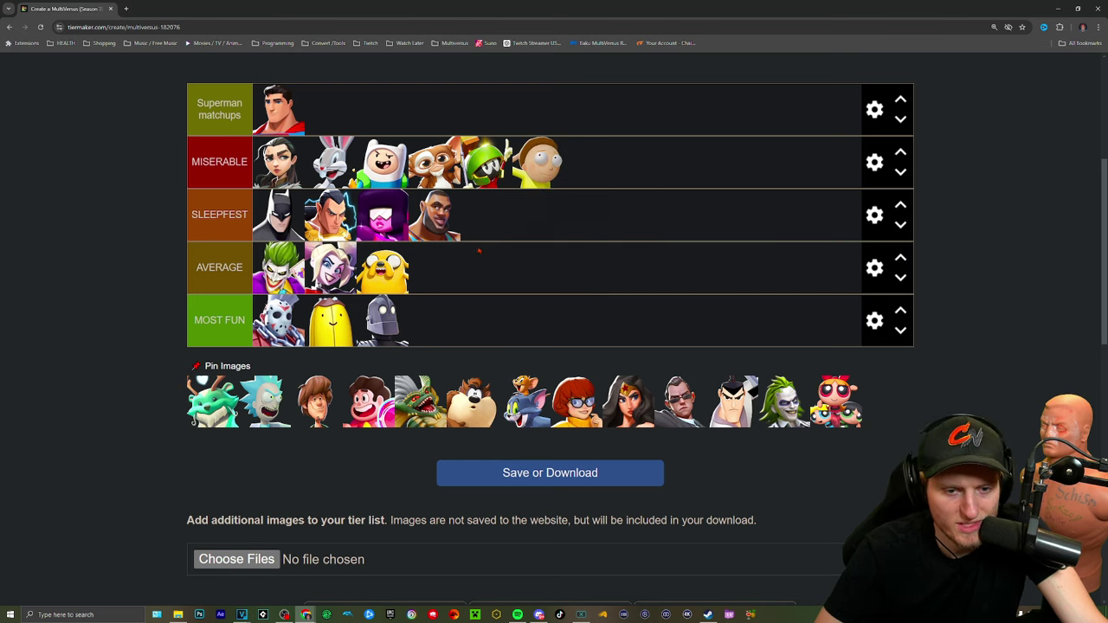
pyautogui.moveTo(505, 240)
pyautogui.mouseDown()
pyautogui.moveTo(467, 216)
pyautogui.moveTo(268, 212)
pyautogui.moveTo(541, 162)
pyautogui.mouseUp()
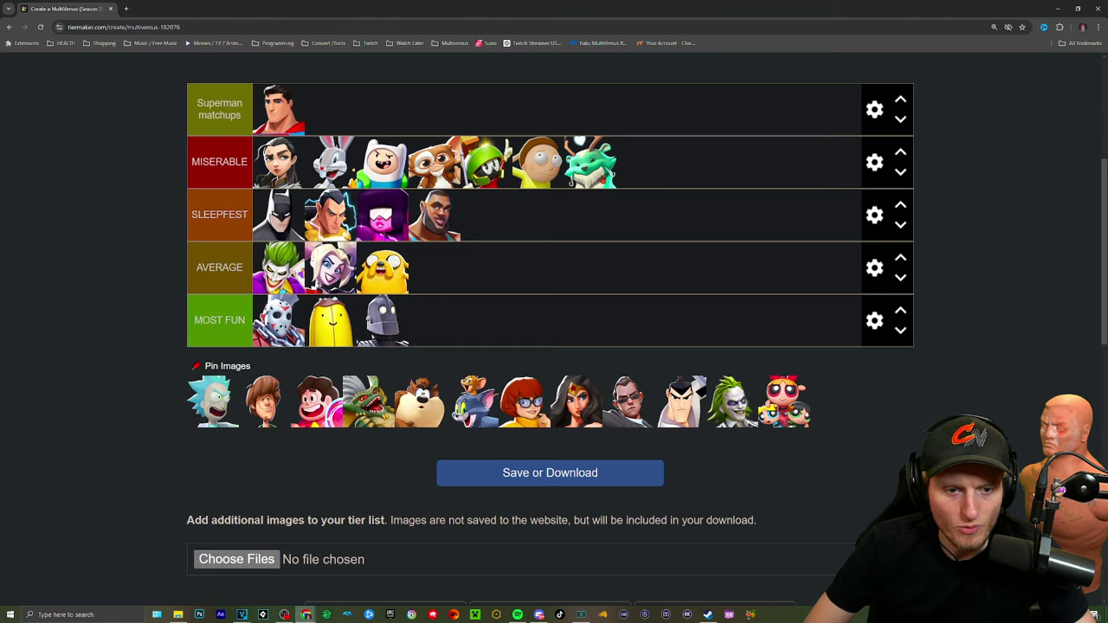
pyautogui.moveTo(524, 160); pyautogui.dragTo(381, 162)
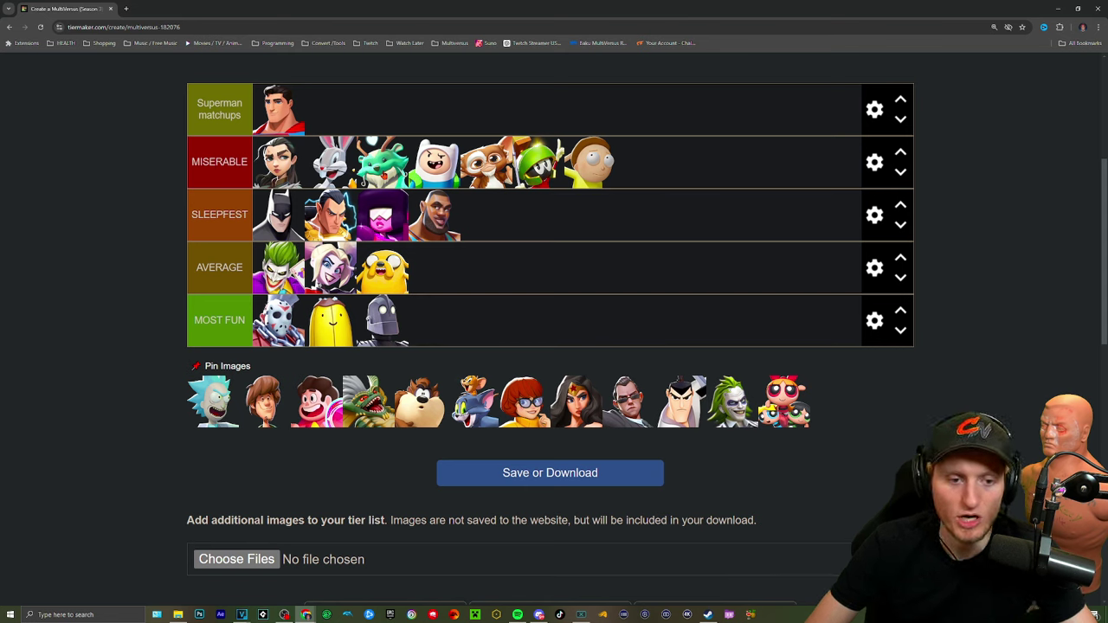
# - Put Shaggy, Rick and Steven in AVERAGE, Stripe after Finn in MISERABLE, and Taz in MOST FUN
pyautogui.moveTo(424, 298)
pyautogui.mouseDown()
pyautogui.moveTo(412, 260)
pyautogui.moveTo(333, 267)
pyautogui.moveTo(381, 266)
pyautogui.mouseUp()
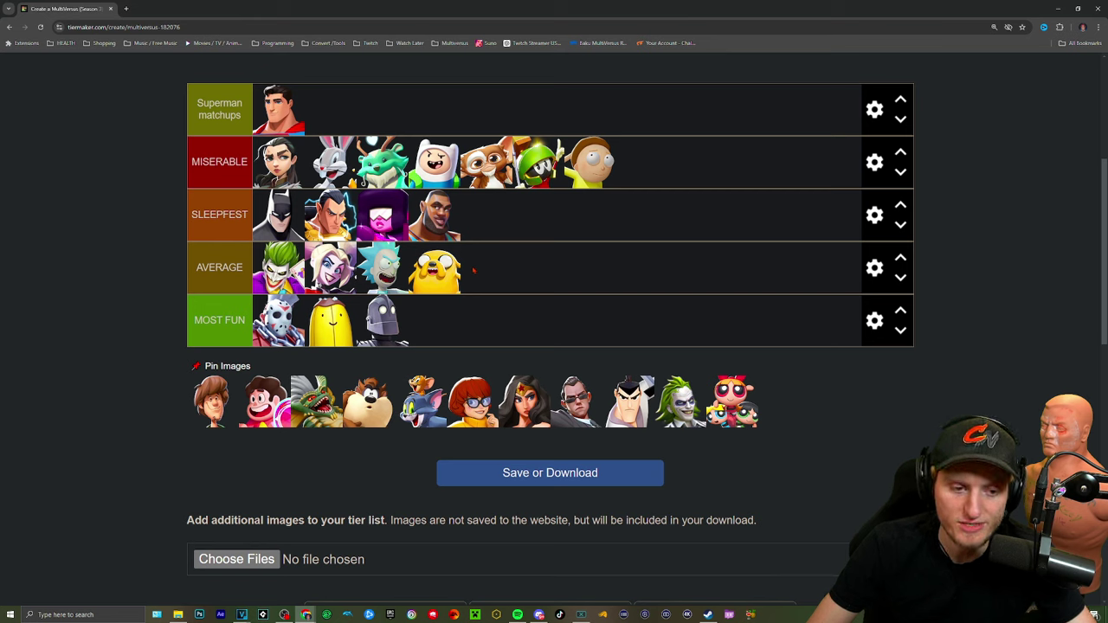
pyautogui.moveTo(212, 401)
pyautogui.mouseDown()
pyautogui.moveTo(433, 269)
pyautogui.moveTo(442, 277)
pyautogui.mouseUp()
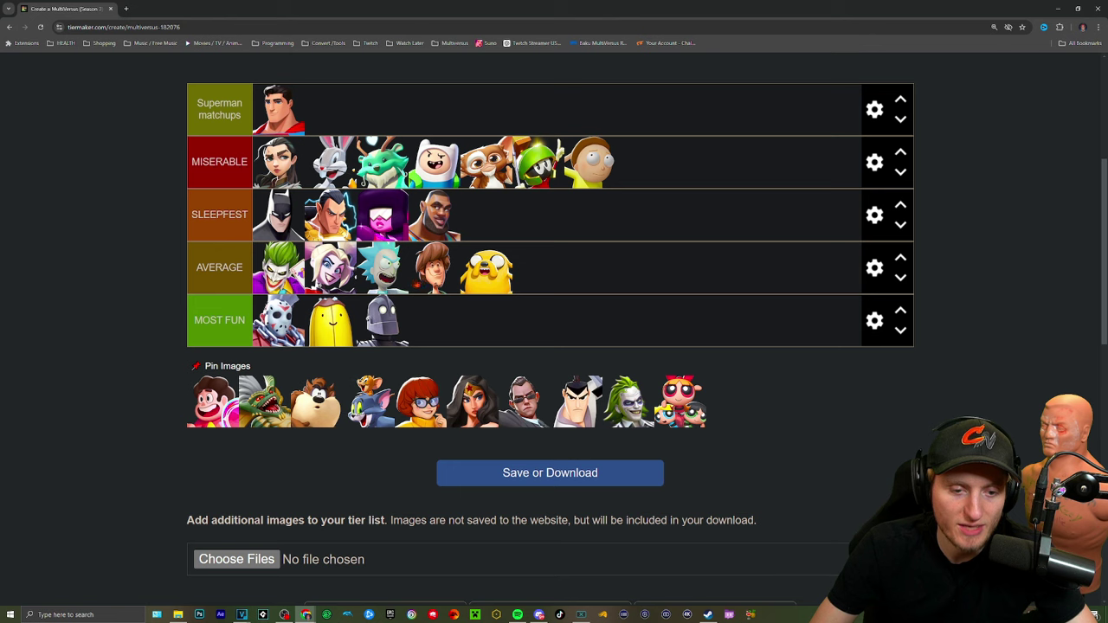
pyautogui.moveTo(430, 277)
pyautogui.mouseDown()
pyautogui.moveTo(562, 164)
pyautogui.moveTo(433, 216)
pyautogui.moveTo(433, 269)
pyautogui.mouseUp()
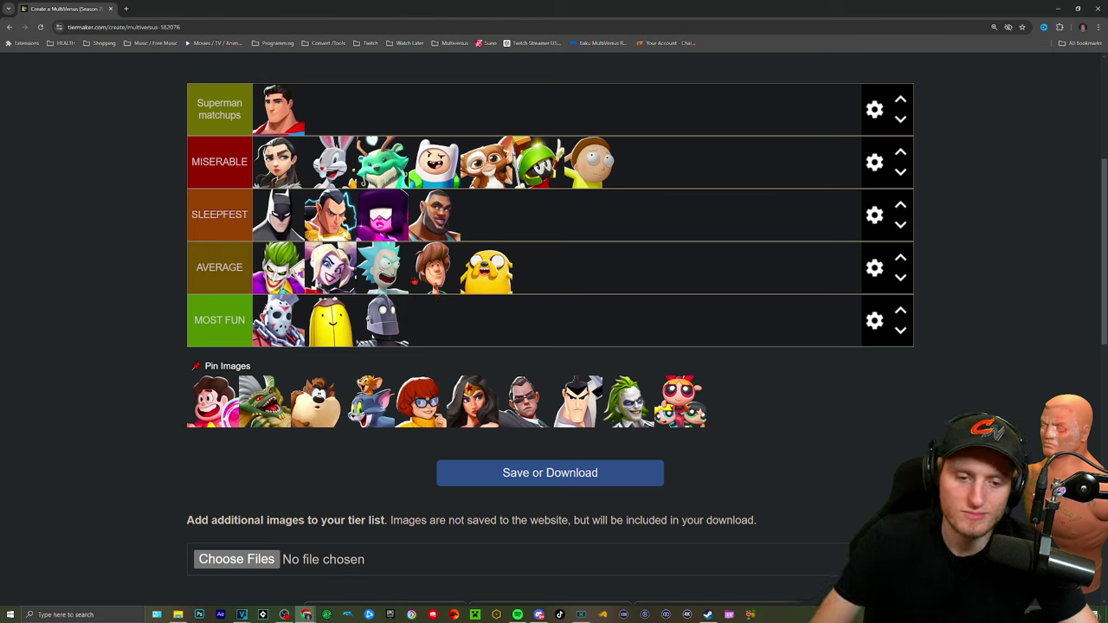
pyautogui.moveTo(433, 268); pyautogui.dragTo(381, 268)
pyautogui.moveTo(213, 401); pyautogui.dragTo(484, 268)
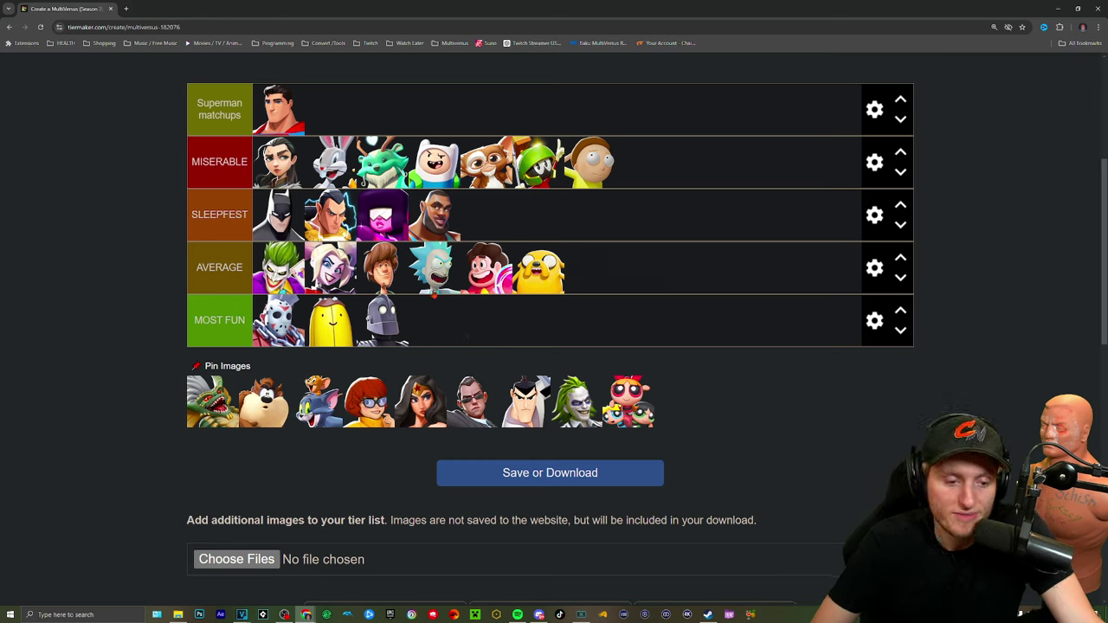
pyautogui.moveTo(212, 401)
pyautogui.mouseDown()
pyautogui.moveTo(223, 377)
pyautogui.moveTo(655, 158)
pyautogui.moveTo(487, 162)
pyautogui.mouseUp()
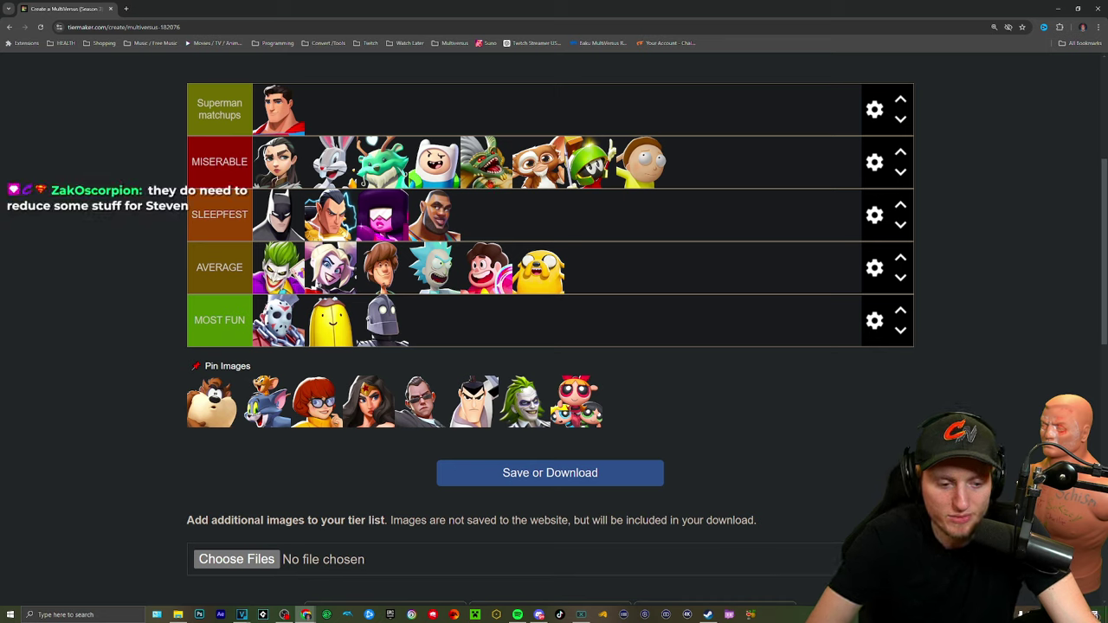
pyautogui.moveTo(211, 402); pyautogui.dragTo(433, 321)
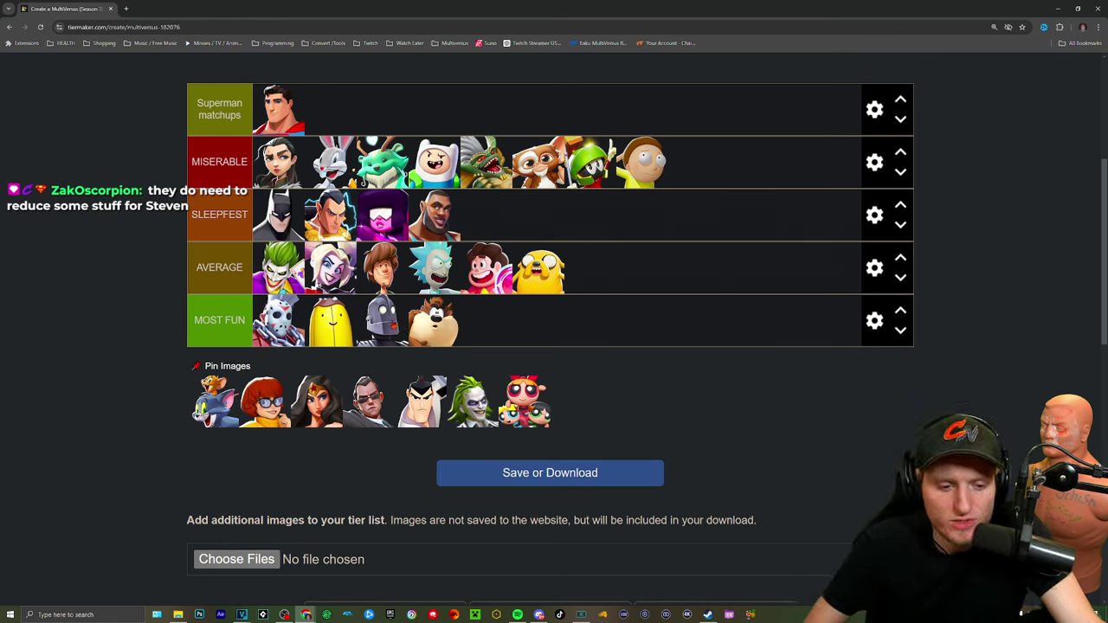
# - Swap the banana and Iron Giant, add Wonder Woman and Agent Smith to MOST FUN, Beetlejuice to AVERAGE
pyautogui.moveTo(330, 321); pyautogui.dragTo(394, 322)
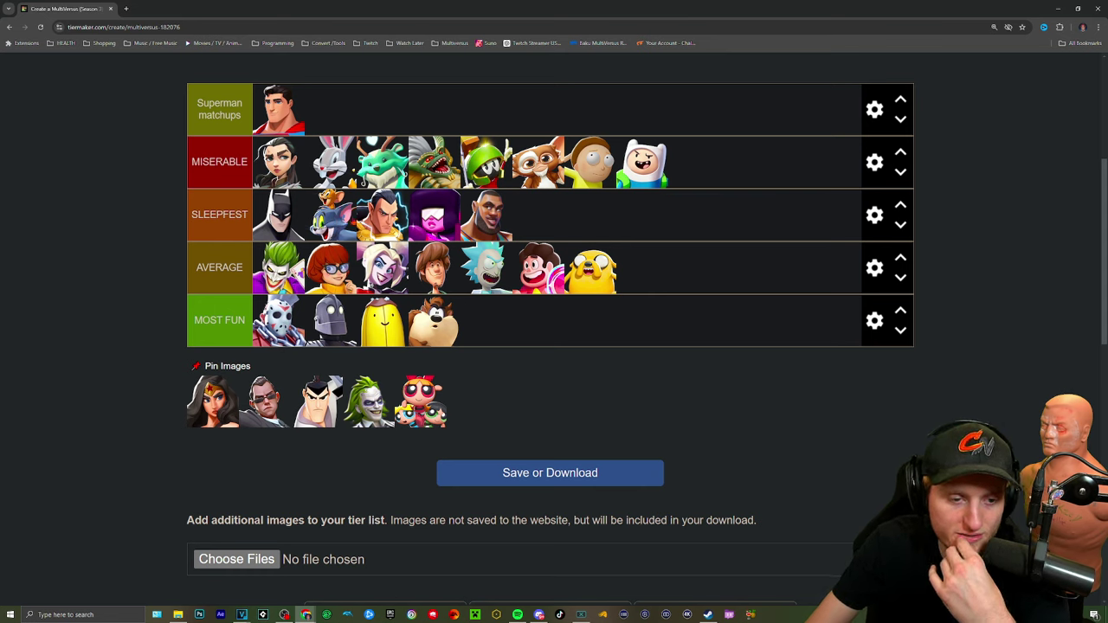
pyautogui.moveTo(212, 401)
pyautogui.mouseDown()
pyautogui.moveTo(470, 319)
pyautogui.moveTo(520, 319)
pyautogui.moveTo(382, 320)
pyautogui.mouseUp()
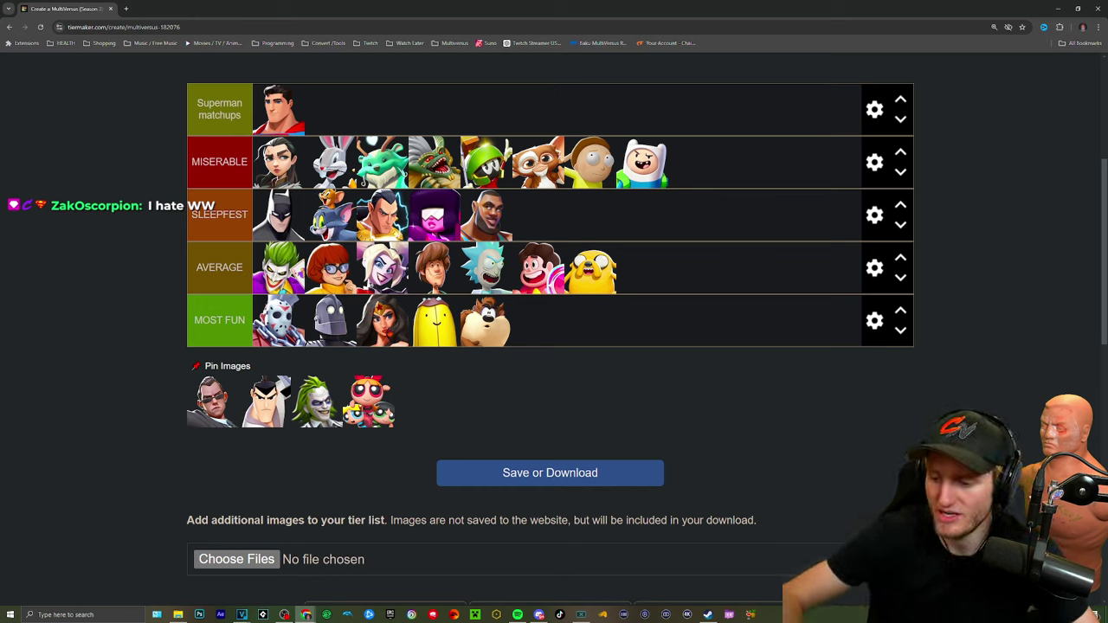
pyautogui.moveTo(212, 401); pyautogui.dragTo(537, 320)
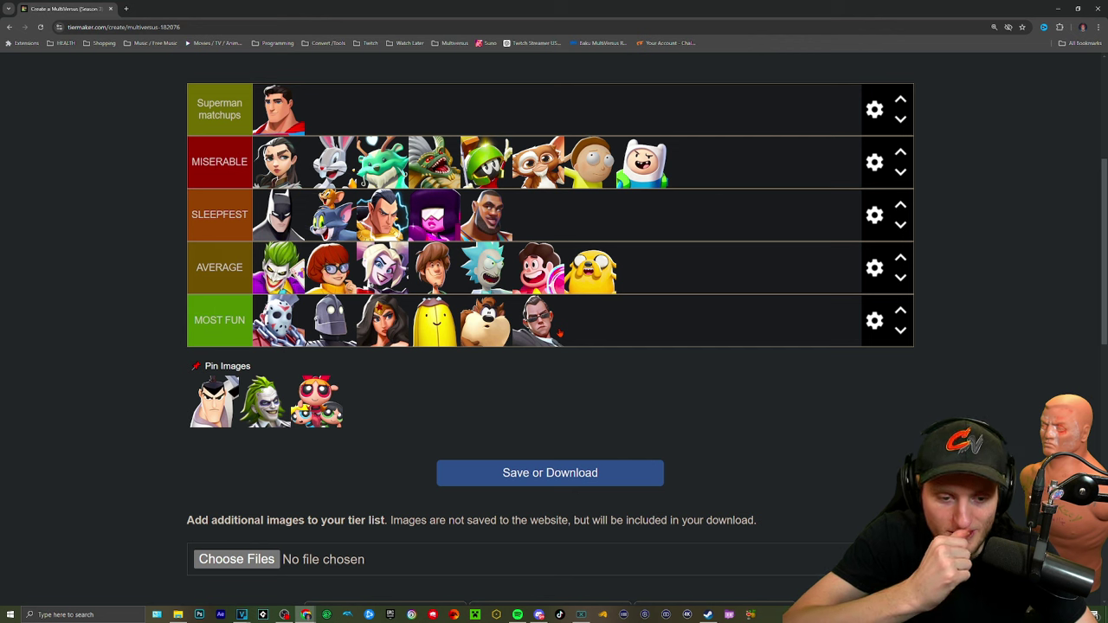
pyautogui.moveTo(264, 401)
pyautogui.mouseDown()
pyautogui.moveTo(434, 268)
pyautogui.moveTo(537, 260)
pyautogui.moveTo(511, 252)
pyautogui.moveTo(606, 260)
pyautogui.mouseUp()
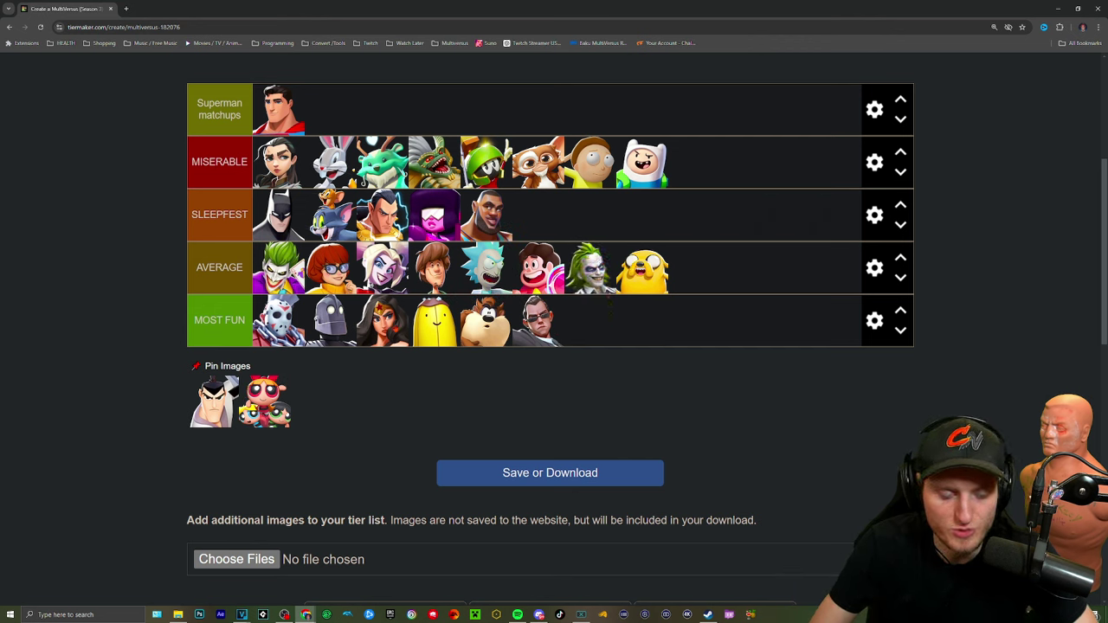
# - Place Samurai Jack after Taz in MOST FUN and the Powerpuff Girls after the Joker in AVERAGE
pyautogui.moveTo(213, 402); pyautogui.dragTo(537, 321)
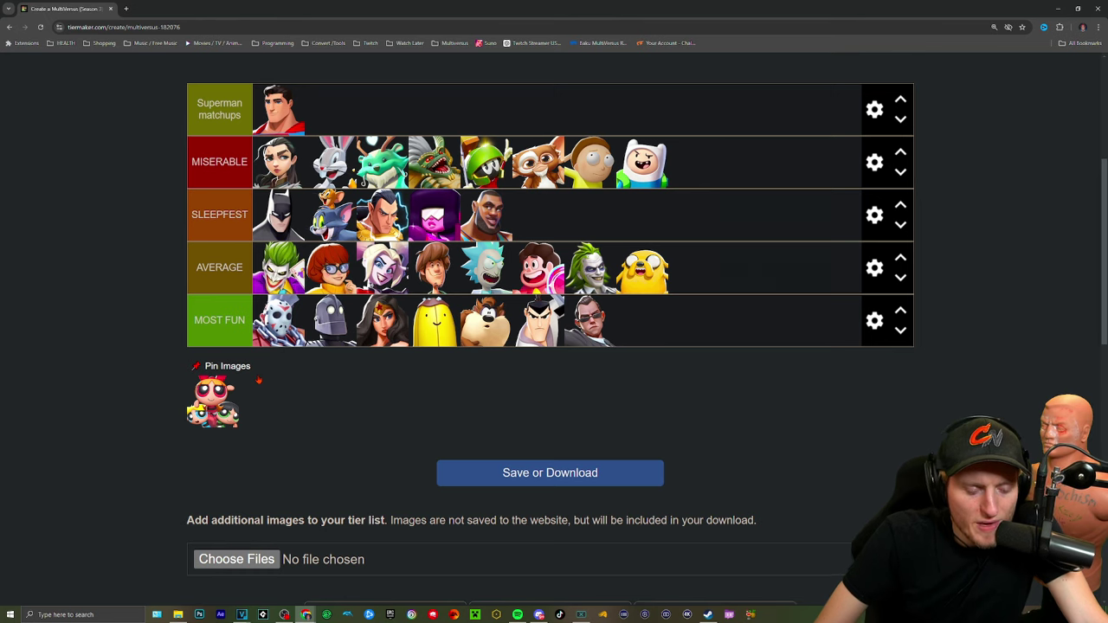
pyautogui.moveTo(216, 400)
pyautogui.mouseDown()
pyautogui.moveTo(514, 212)
pyautogui.moveTo(537, 214)
pyautogui.mouseUp()
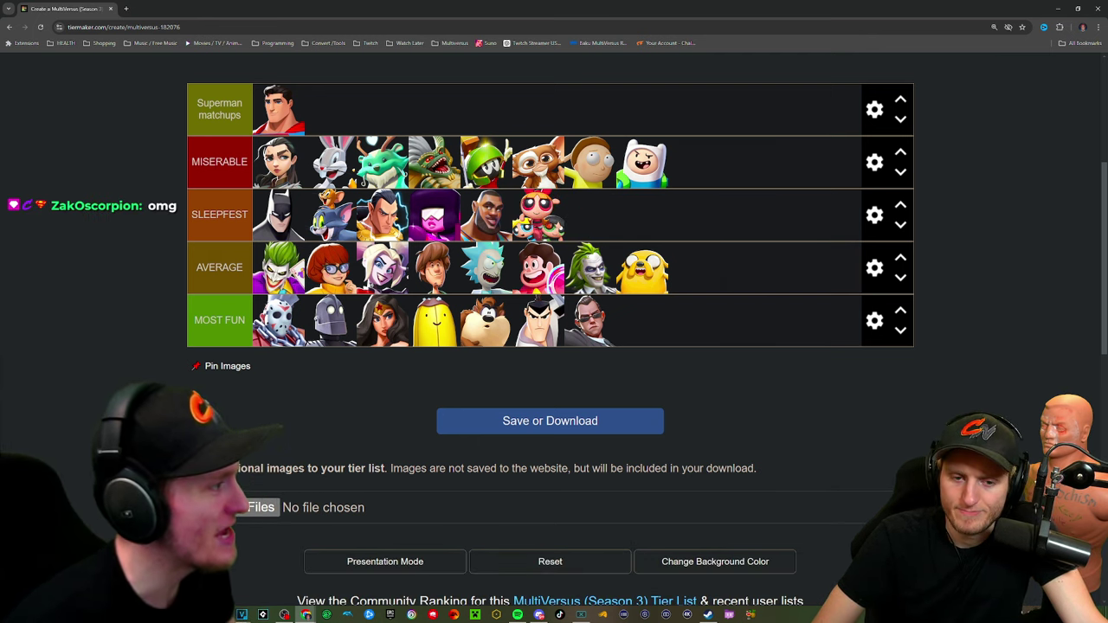
pyautogui.moveTo(538, 215)
pyautogui.mouseDown()
pyautogui.moveTo(346, 265)
pyautogui.moveTo(382, 267)
pyautogui.moveTo(313, 264)
pyautogui.moveTo(359, 273)
pyautogui.moveTo(333, 268)
pyautogui.mouseUp()
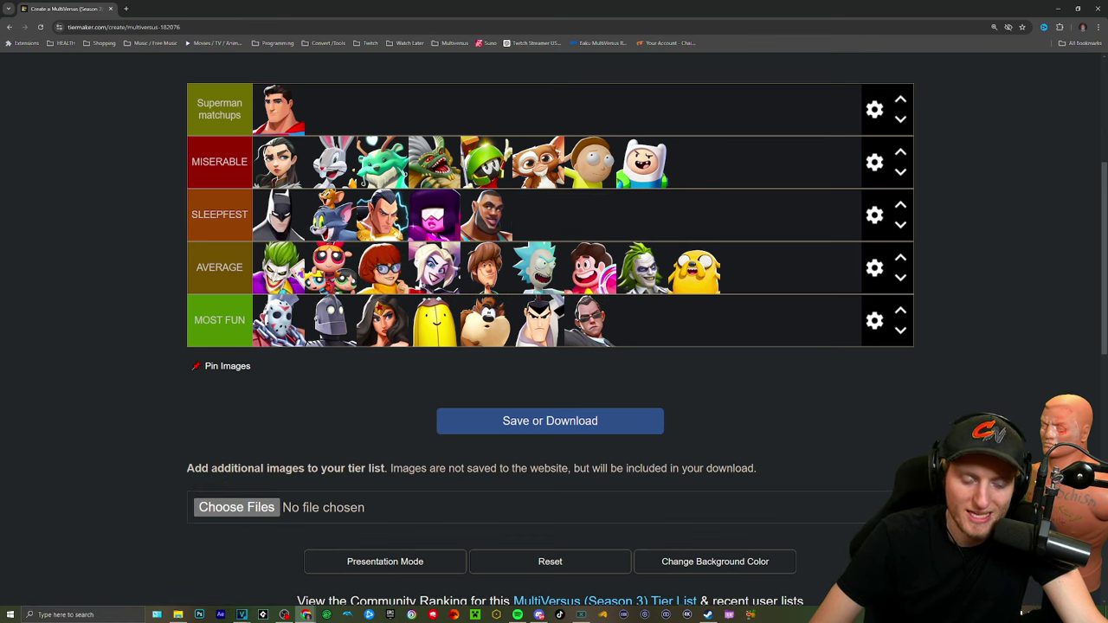